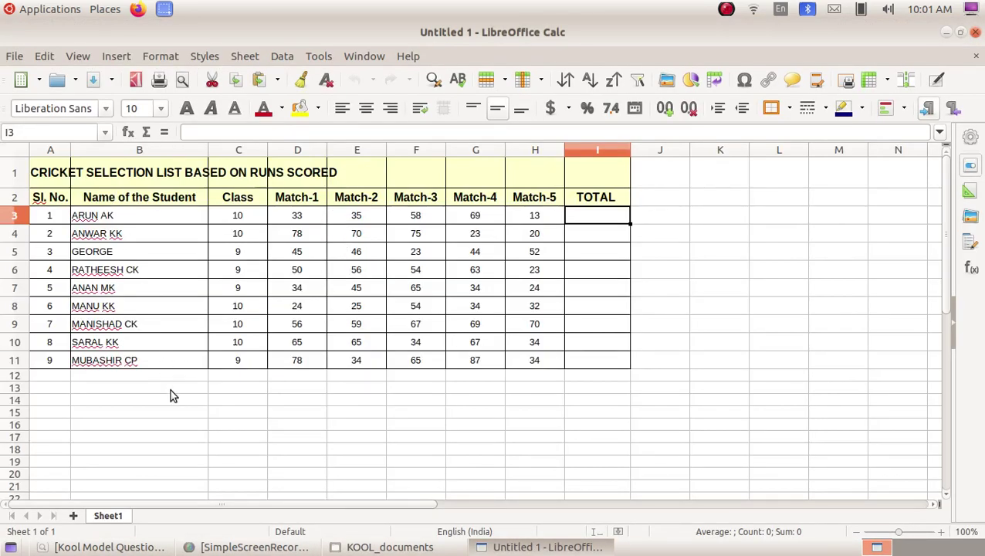
- Consult the task in Kool Model Question.pdf, and merge and center the row 1 heading across cells A1:I1 in the spreadsheet
{"action": "left_click", "coordinate": [111, 548]}
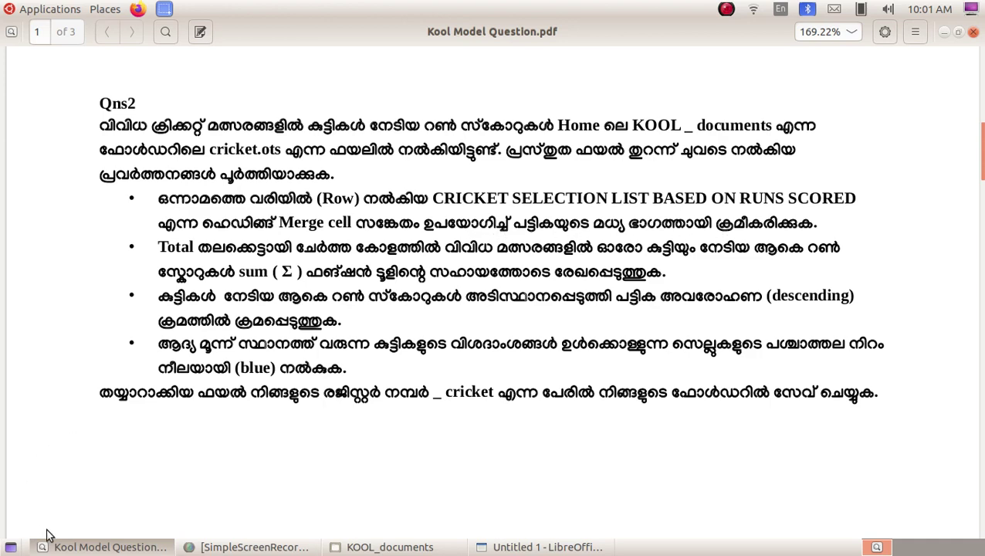
{"action": "left_click", "coordinate": [81, 546]}
{"action": "left_click", "coordinate": [154, 234]}
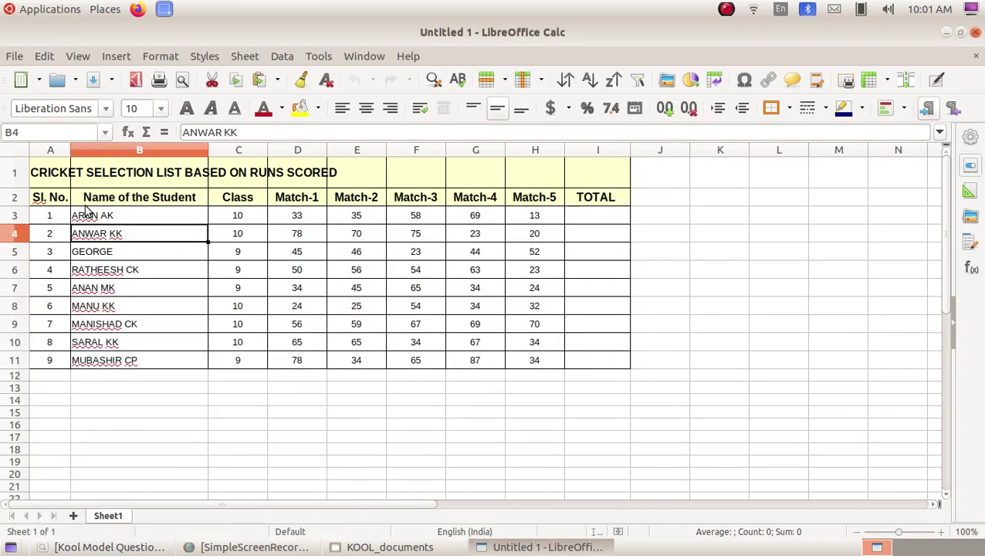
{"action": "left_click", "coordinate": [51, 176]}
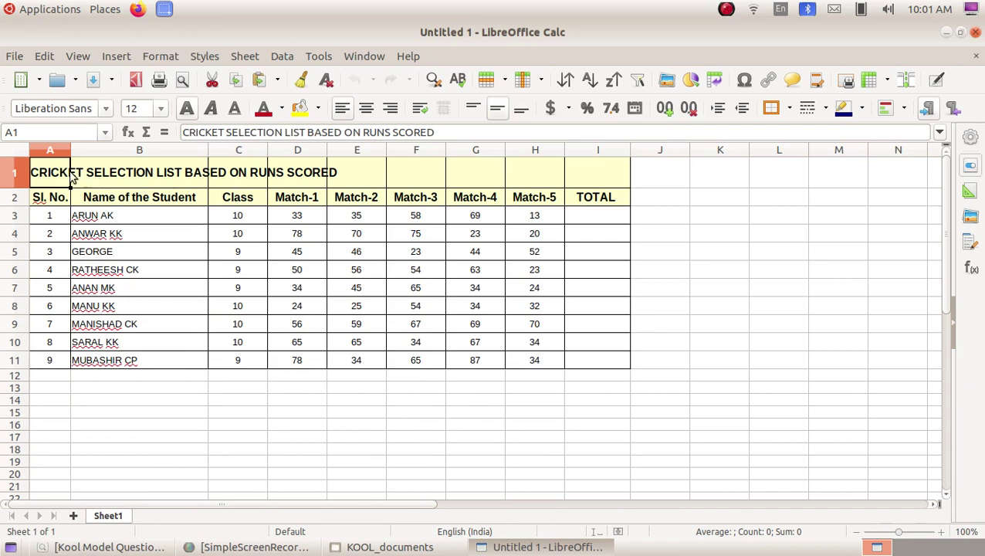
{"action": "left_click", "coordinate": [137, 216]}
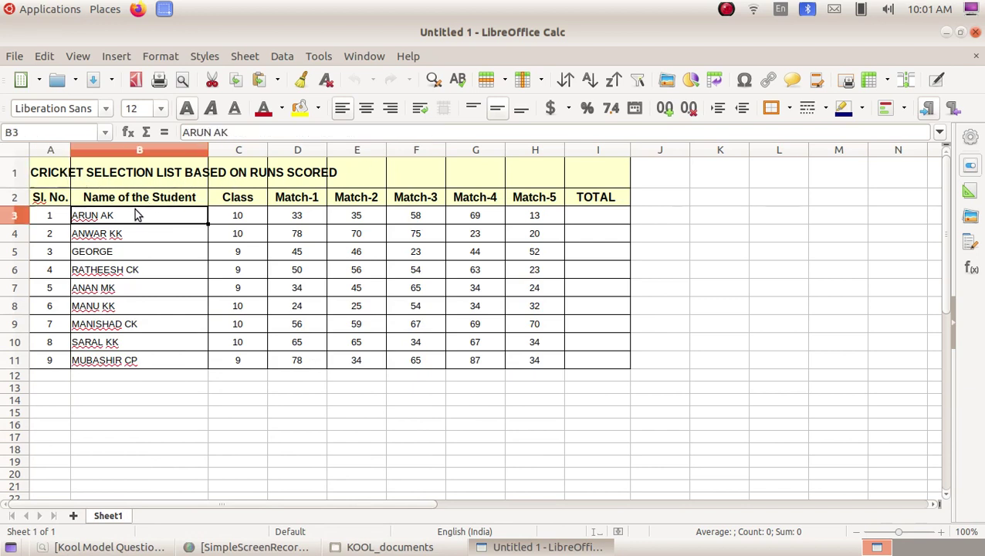
{"action": "left_click_drag", "start_coordinate": [47, 176], "coordinate": [573, 182]}
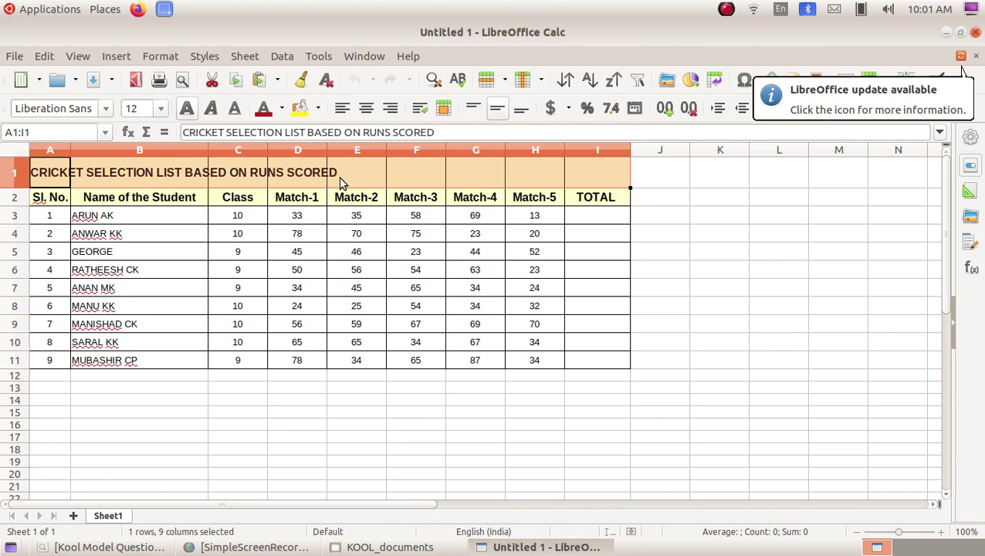
{"action": "left_click", "coordinate": [444, 110]}
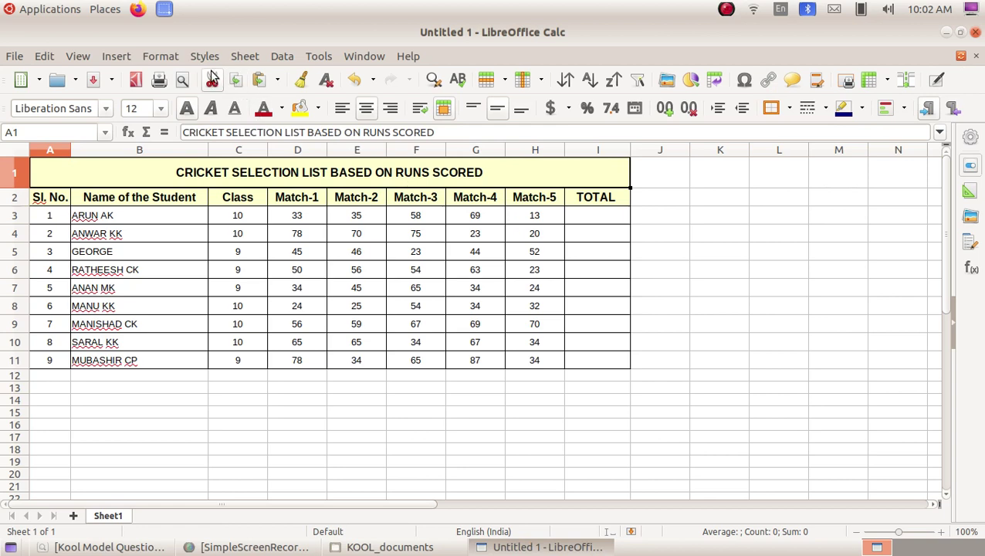
{"action": "left_click", "coordinate": [169, 60]}
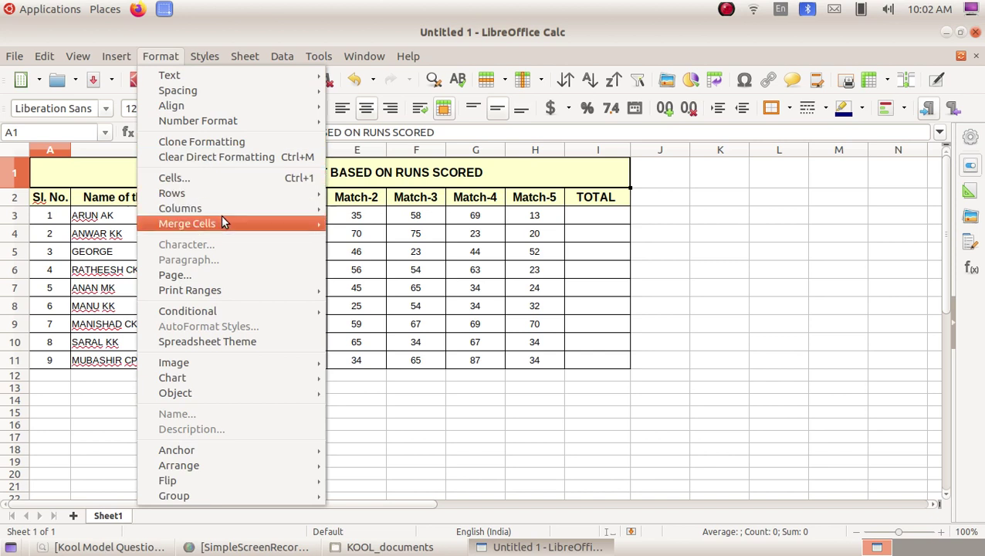
{"action": "mouse_move", "coordinate": [225, 224]}
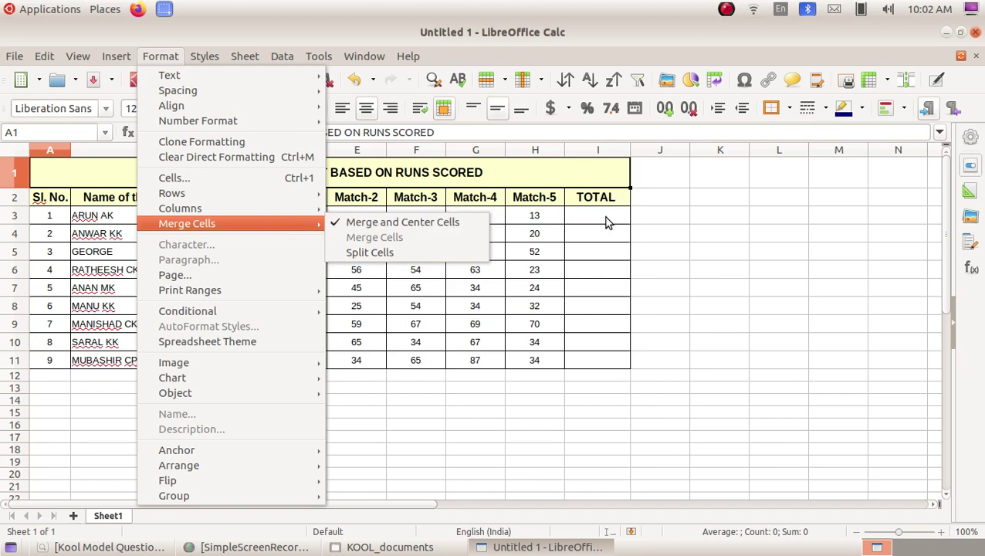
{"action": "left_click", "coordinate": [618, 179]}
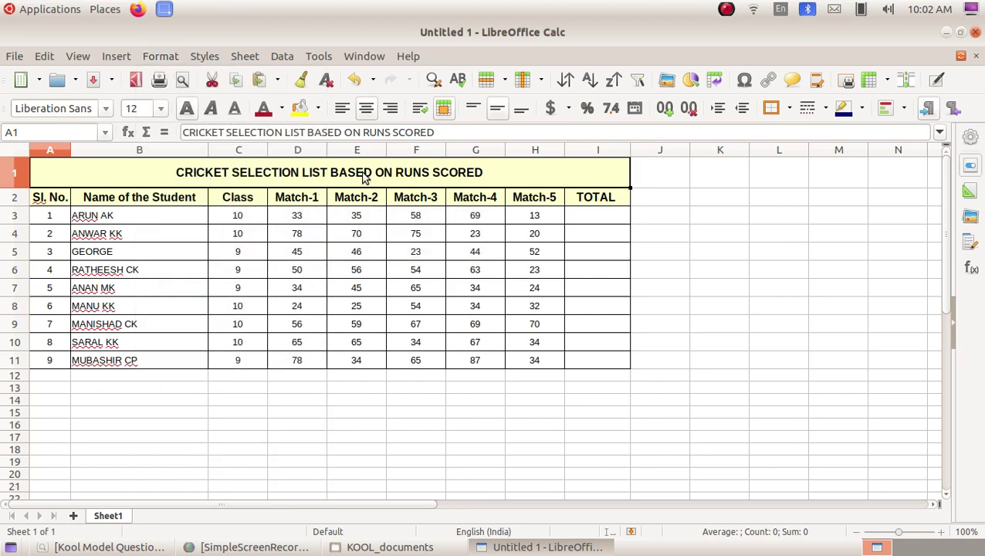
- Check the totals task in the question PDF and insert a SUM formula in cell I3 under TOTAL
{"action": "left_click", "coordinate": [116, 547]}
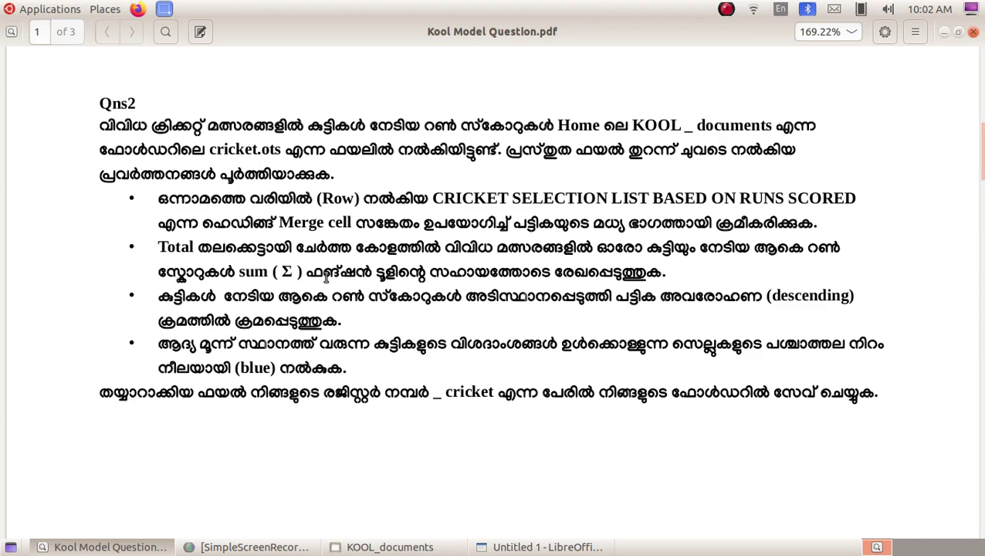
{"action": "left_click", "coordinate": [116, 546]}
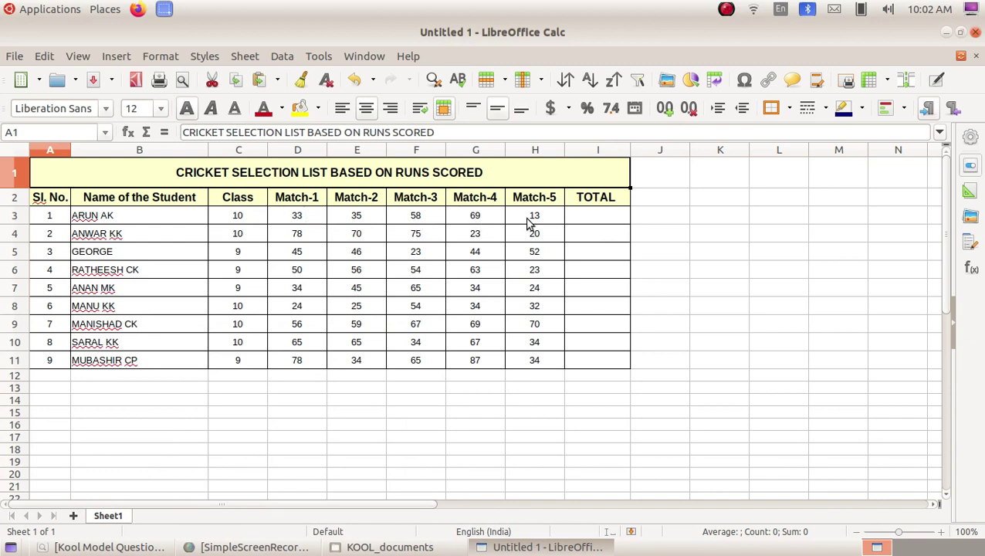
{"action": "left_click", "coordinate": [595, 222]}
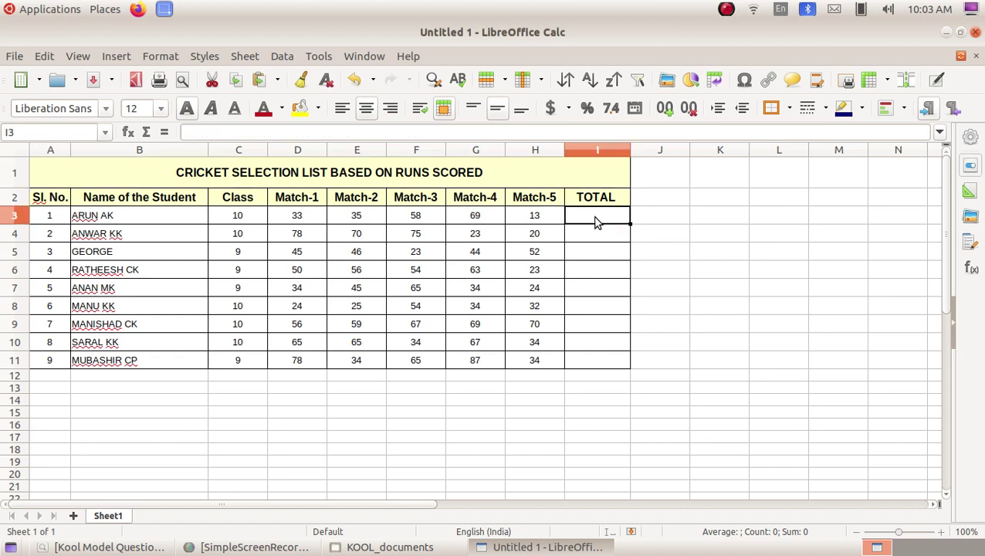
{"action": "left_click", "coordinate": [147, 133]}
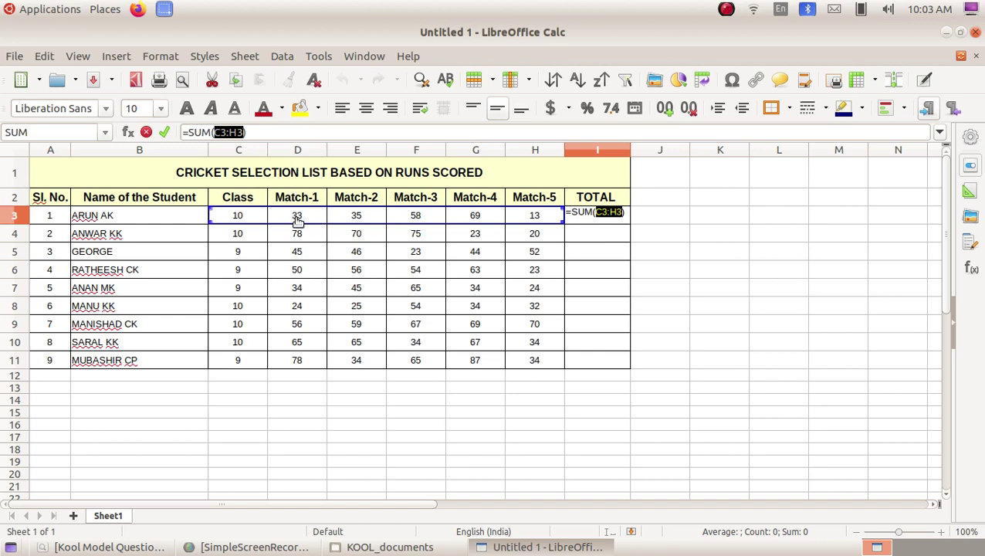
- Correct the range of the SUM formula in I3 so it reads =SUM(D3:H3), and enter it
{"action": "left_click", "coordinate": [599, 214]}
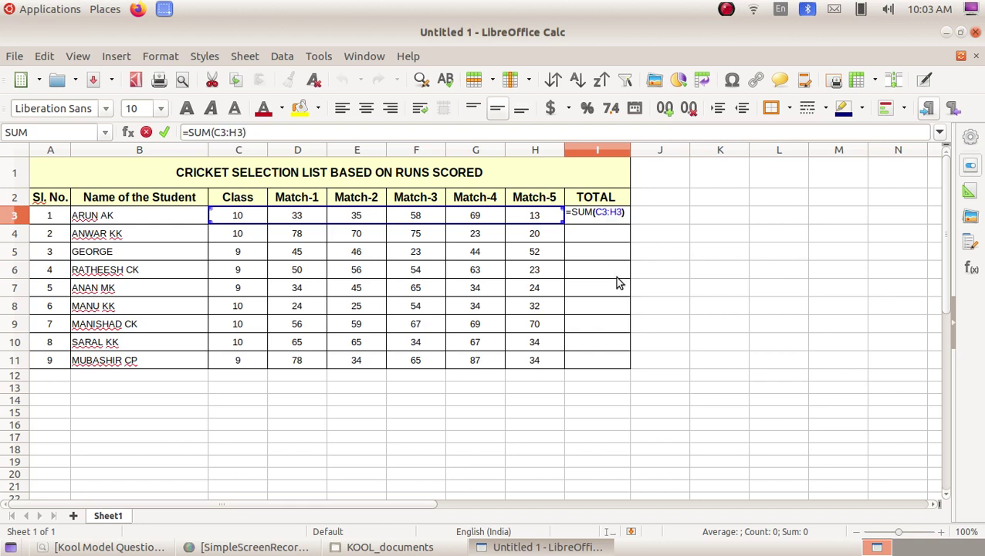
{"action": "key", "text": "BackSpace"}
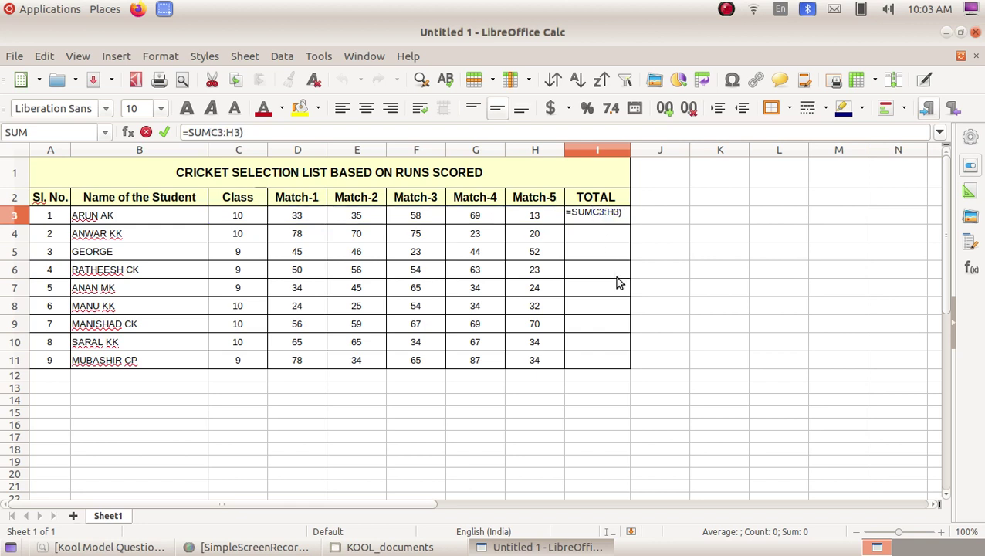
{"action": "type", "text": "D"}
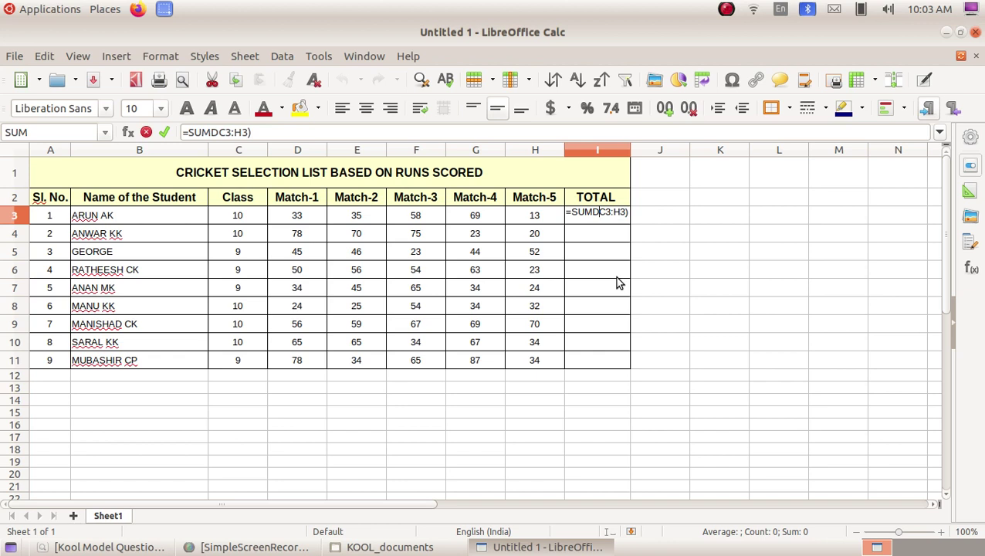
{"action": "key", "text": "BackSpace"}
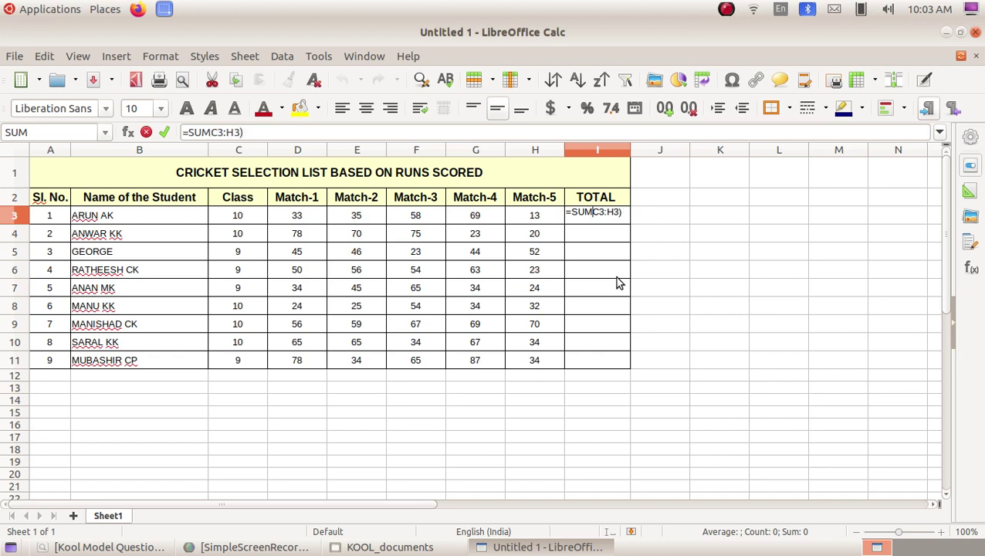
{"action": "type", "text": "("}
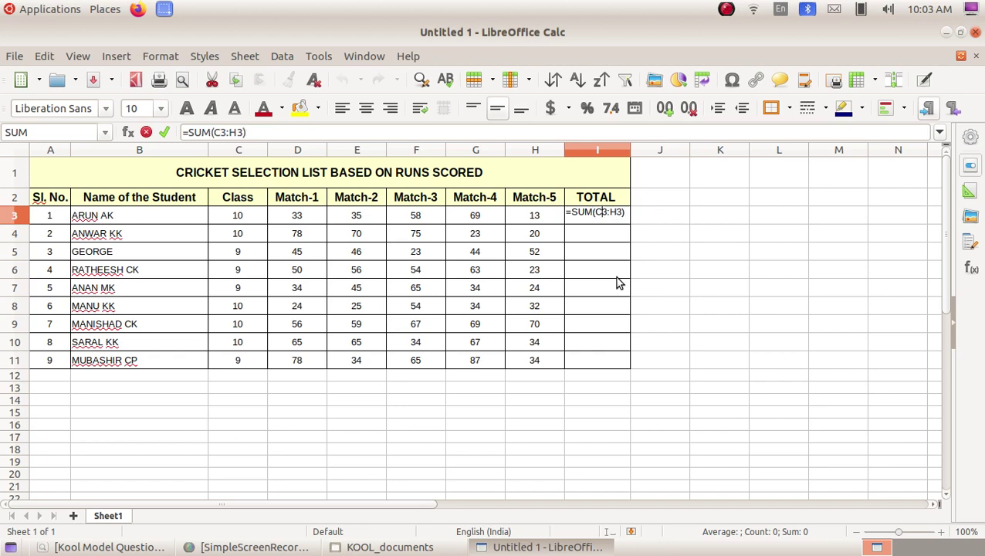
{"action": "key", "text": "BackSpace"}
{"action": "type", "text": "D"}
{"action": "left_click", "coordinate": [622, 213]}
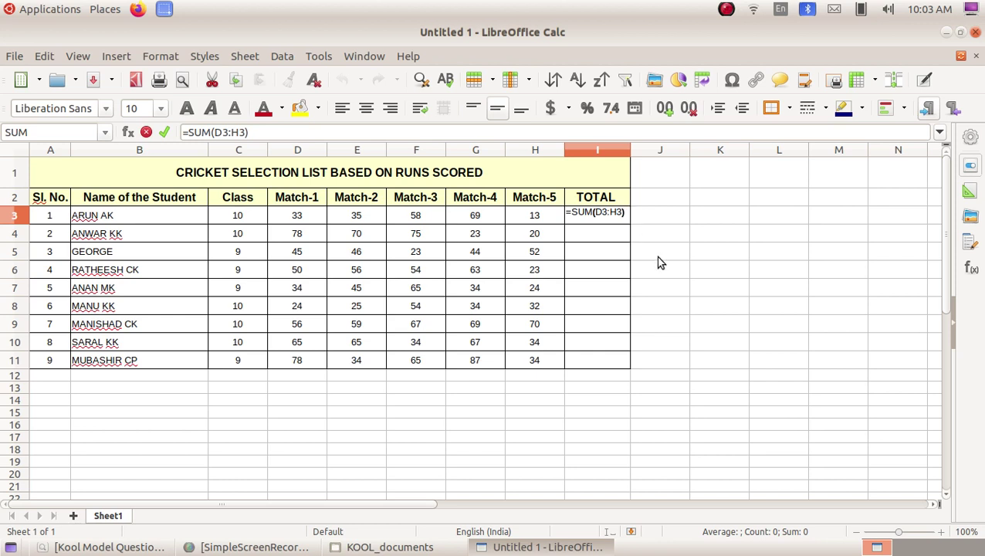
{"action": "key", "text": "Return"}
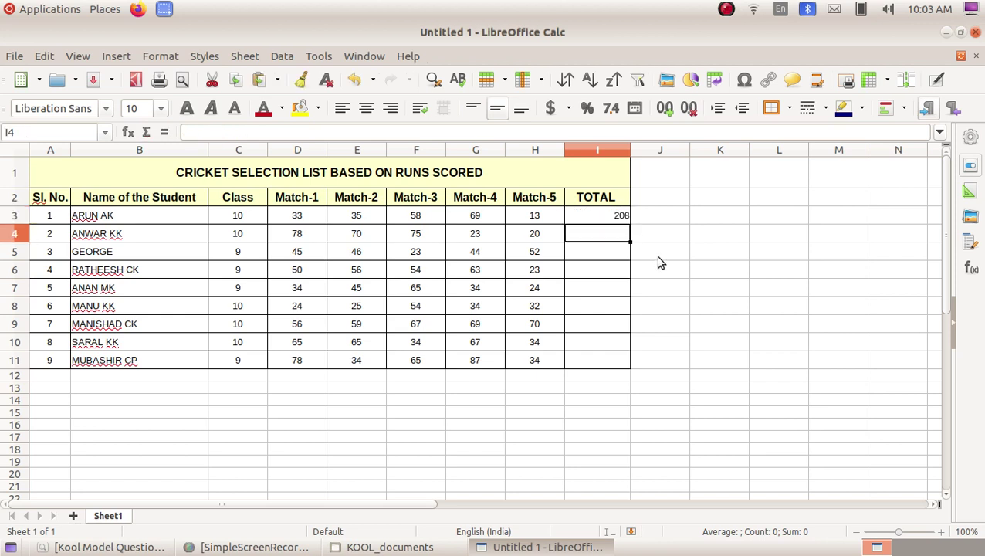
- Fill the total formula from I3 down through I11 for all the students
{"action": "left_click", "coordinate": [602, 216]}
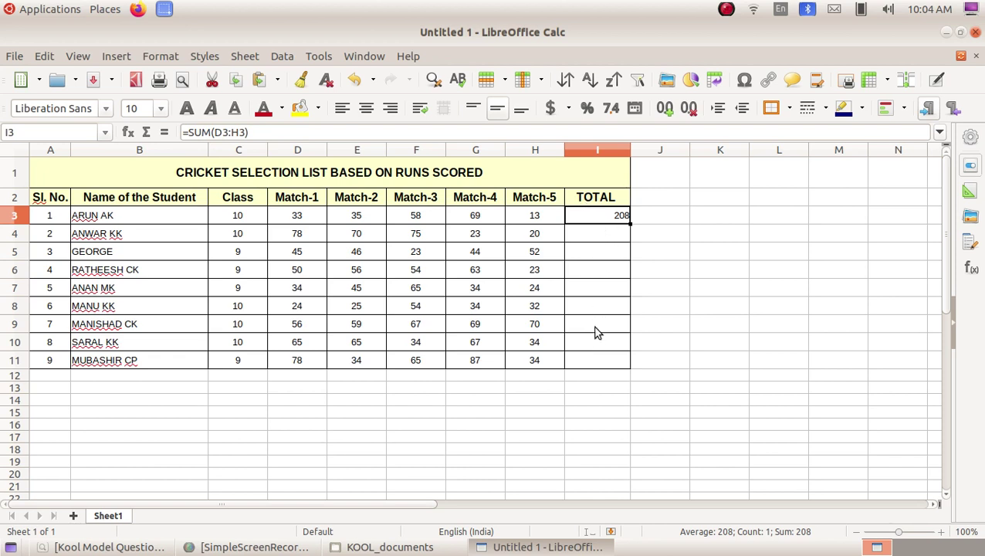
{"action": "left_click", "coordinate": [605, 251]}
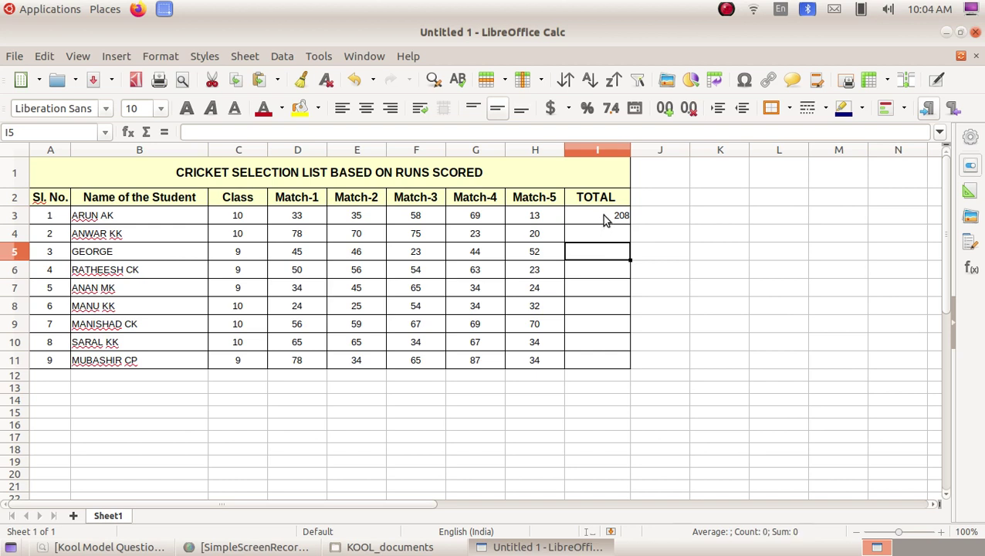
{"action": "left_click", "coordinate": [605, 219]}
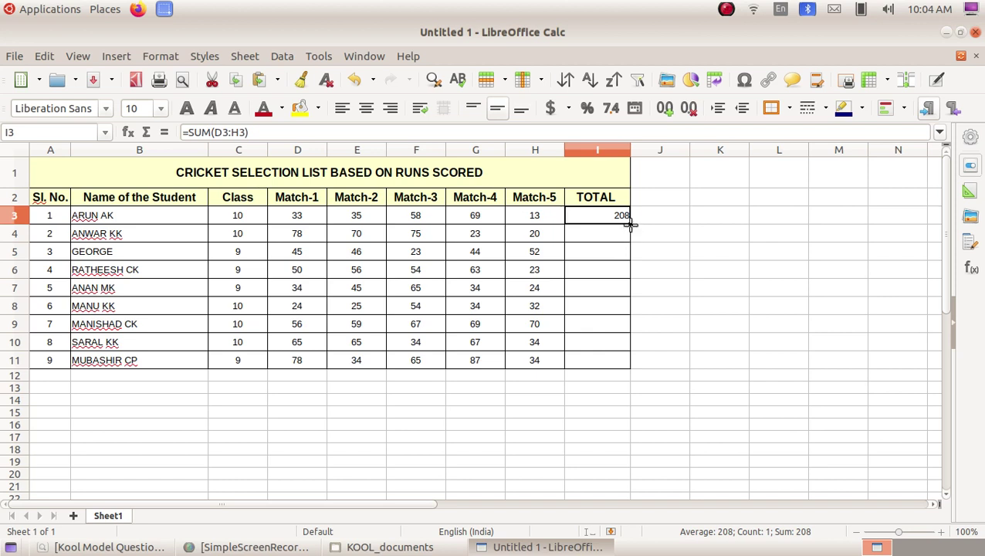
{"action": "left_click_drag", "start_coordinate": [630, 224], "coordinate": [625, 366]}
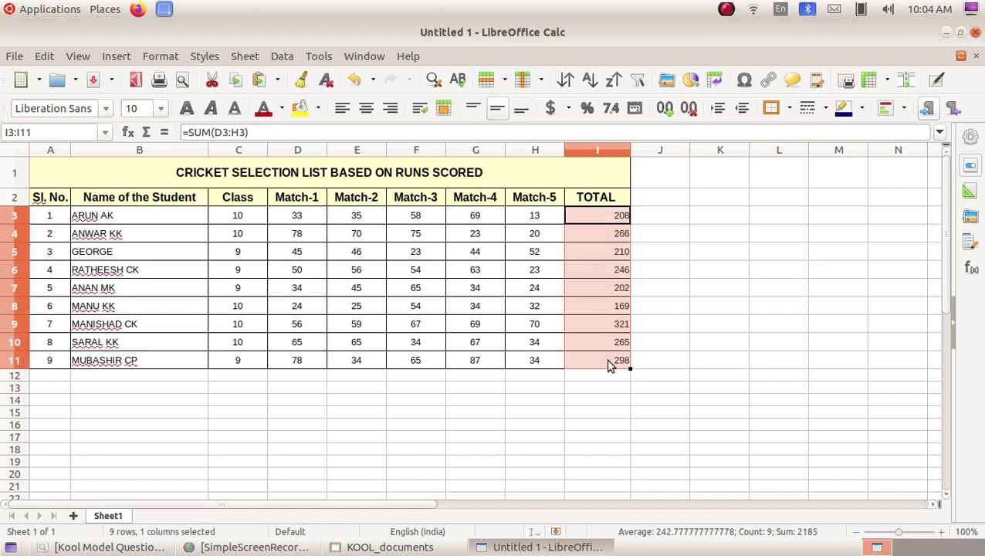
{"action": "left_click", "coordinate": [606, 386]}
{"action": "left_click", "coordinate": [614, 232]}
{"action": "left_click", "coordinate": [599, 272]}
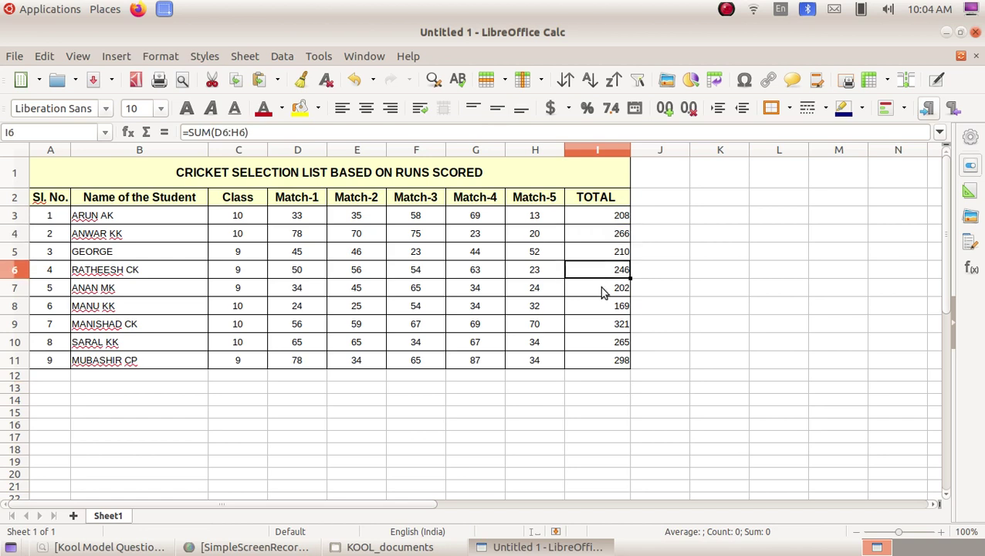
- Check the sorting task in the question PDF and sort the range B2:I11 by TOTAL in descending order
{"action": "left_click", "coordinate": [154, 546]}
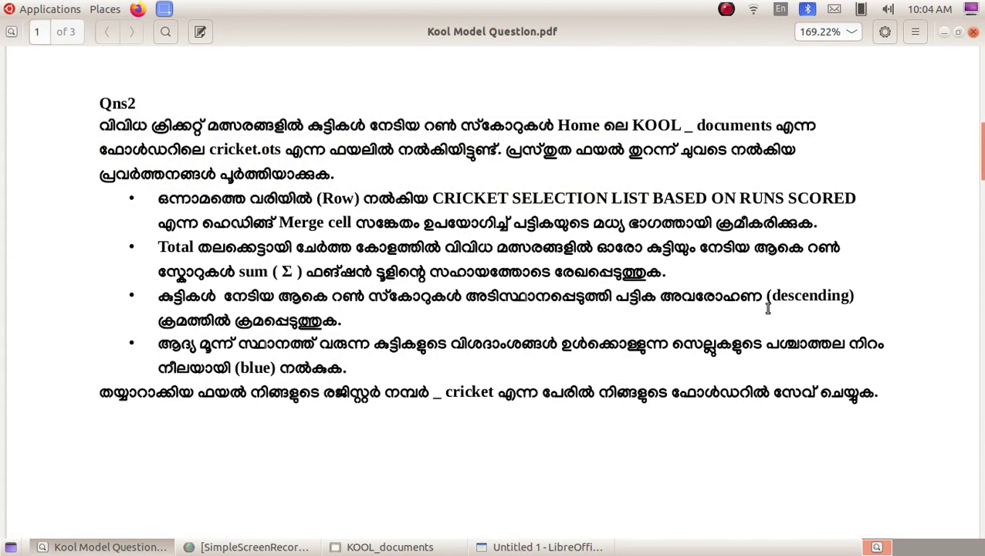
{"action": "left_click", "coordinate": [560, 547]}
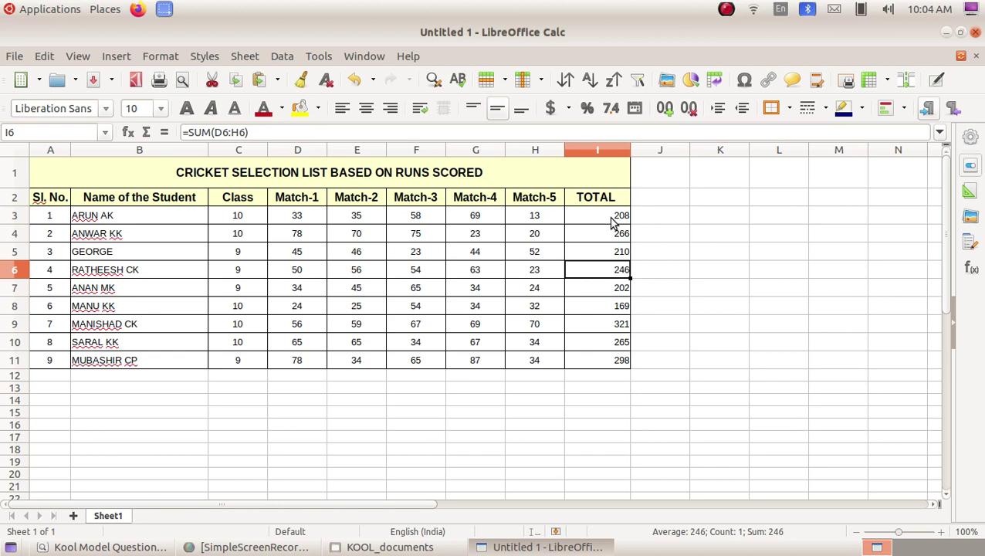
{"action": "left_click_drag", "start_coordinate": [135, 200], "coordinate": [590, 360]}
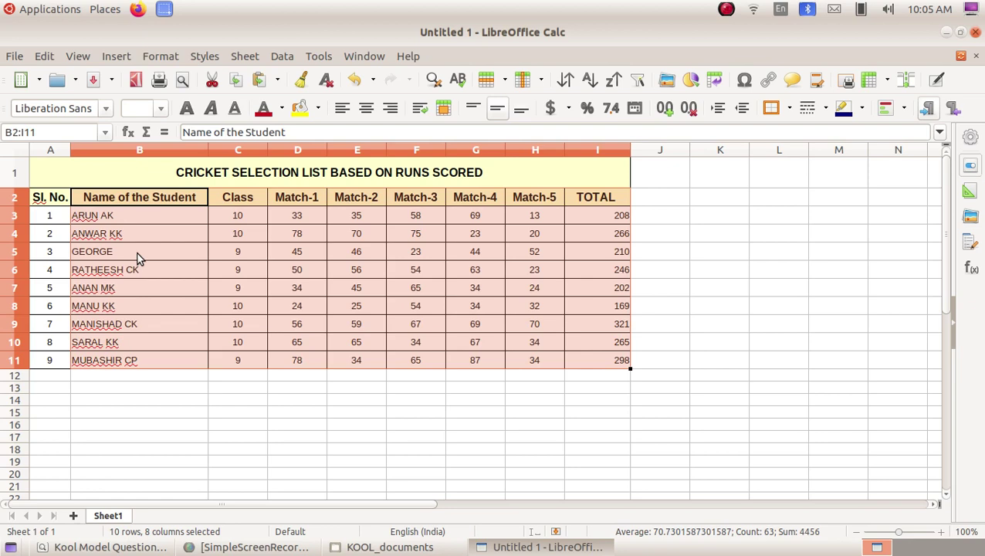
{"action": "left_click", "coordinate": [284, 58]}
{"action": "left_click", "coordinate": [298, 76]}
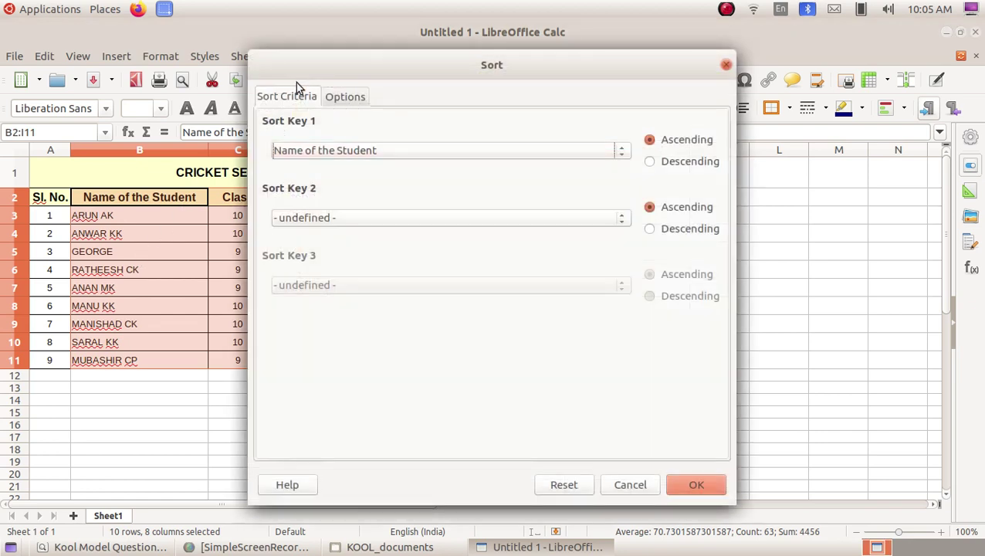
{"action": "left_click_drag", "start_coordinate": [401, 63], "coordinate": [552, 77]}
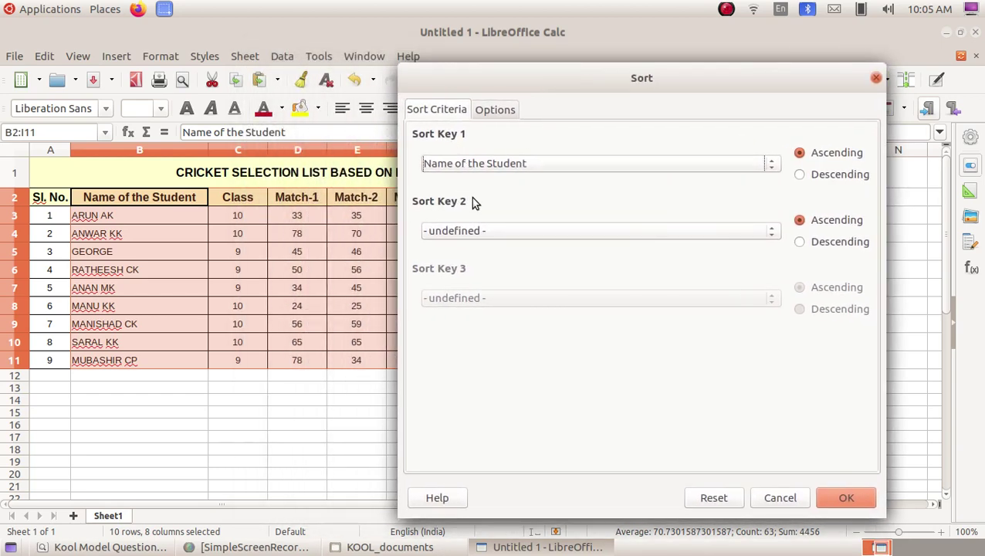
{"action": "left_click", "coordinate": [517, 166]}
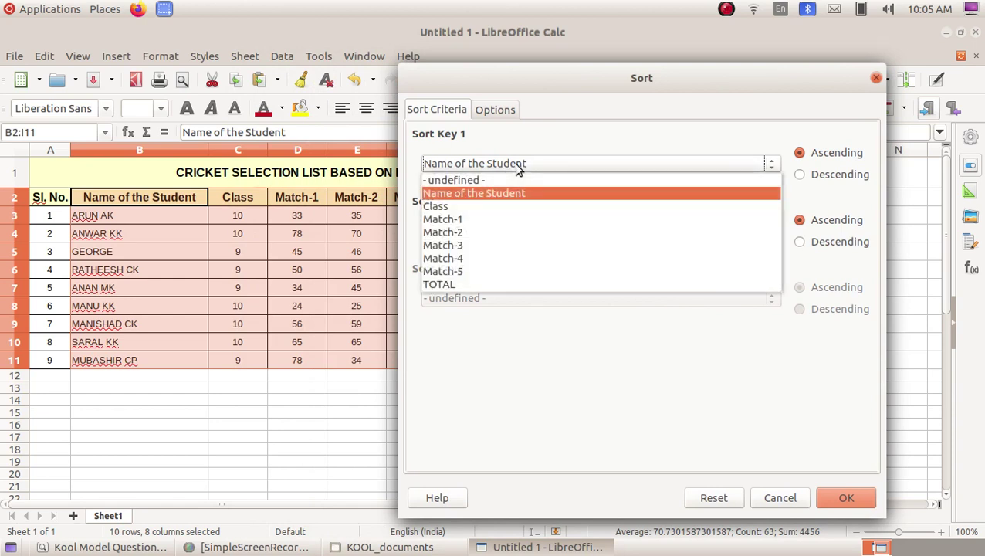
{"action": "left_click", "coordinate": [515, 286]}
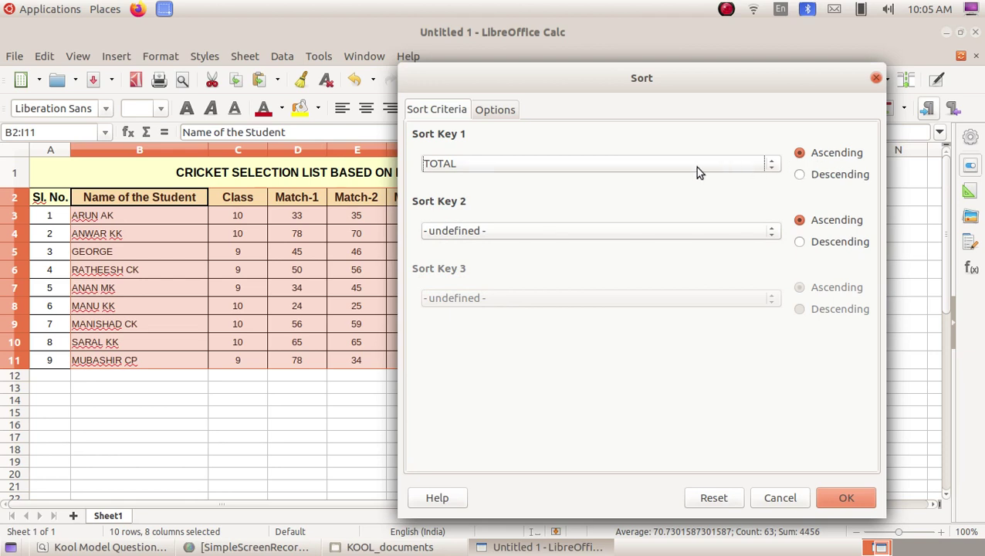
{"action": "left_click", "coordinate": [800, 174]}
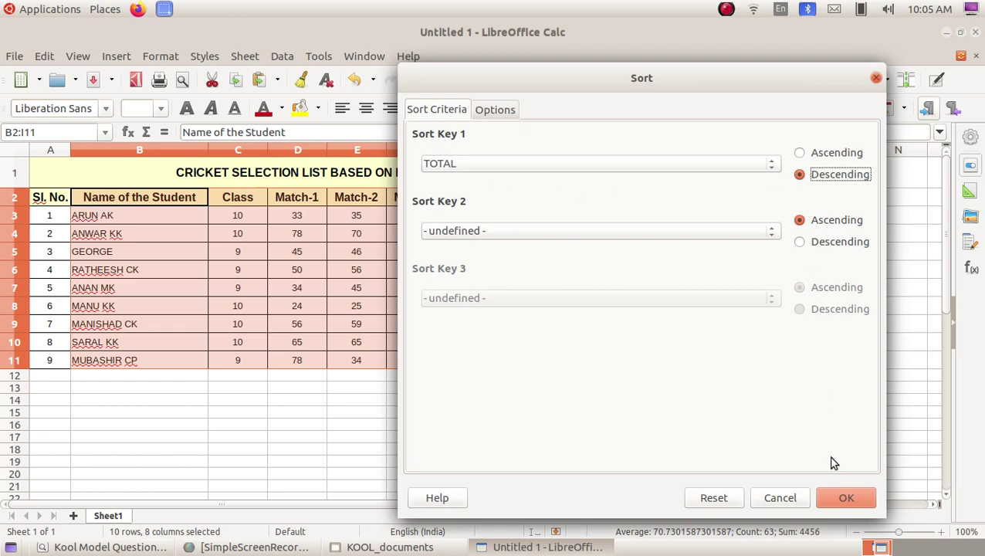
{"action": "left_click", "coordinate": [844, 499]}
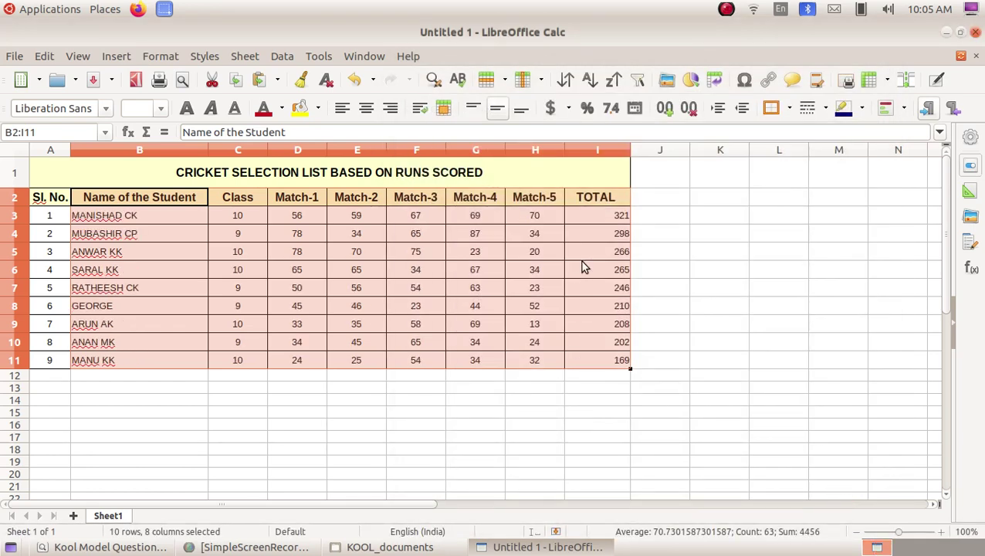
{"action": "left_click", "coordinate": [621, 217]}
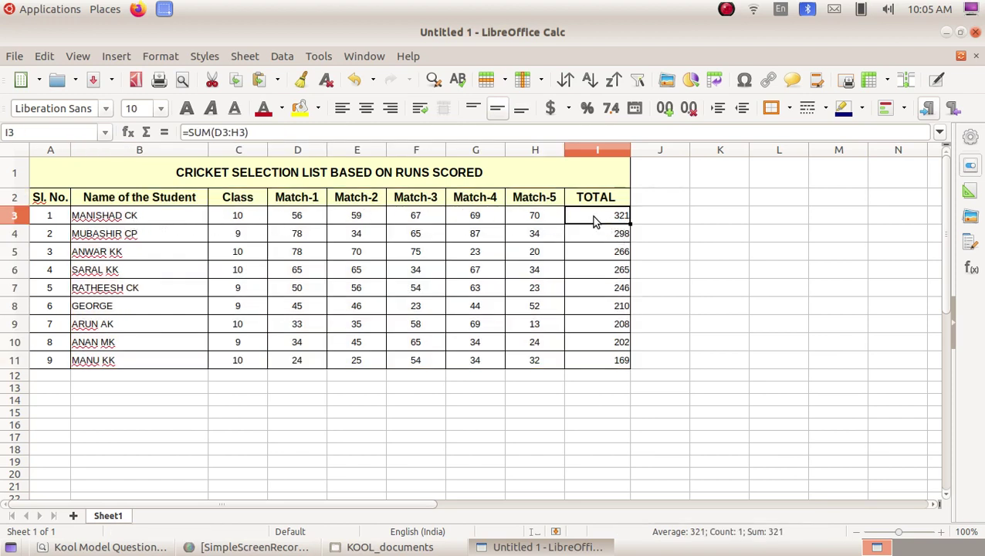
- Check the coloring task in the question PDF and give the top three students' cells A3:I5 a light blue background
{"action": "left_click", "coordinate": [154, 547]}
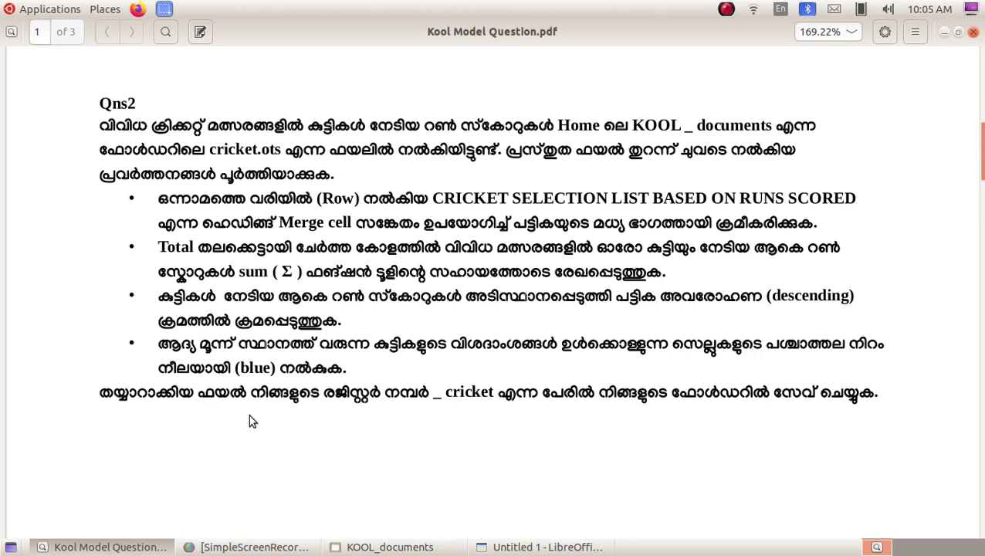
{"action": "left_click", "coordinate": [150, 546]}
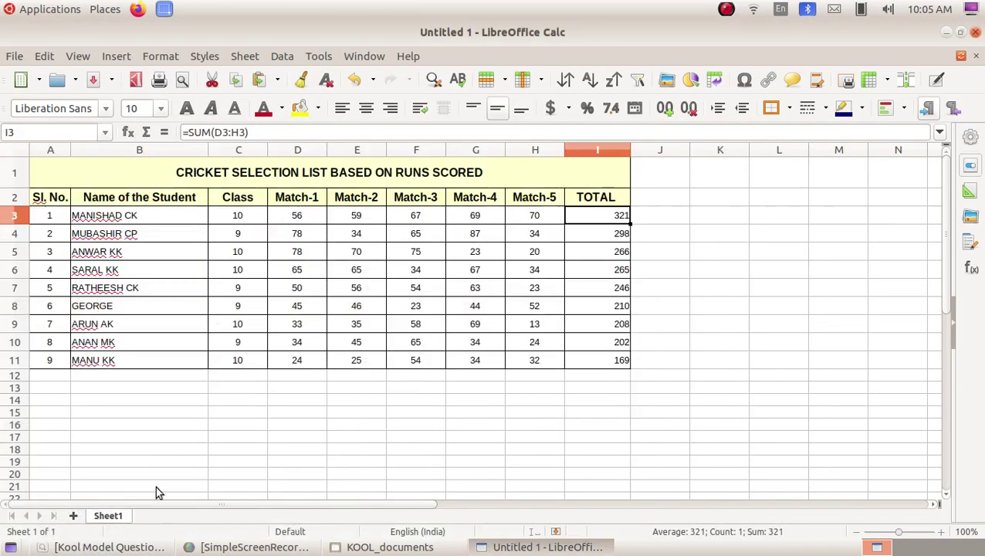
{"action": "left_click", "coordinate": [577, 256]}
{"action": "left_click_drag", "start_coordinate": [62, 218], "coordinate": [581, 255]}
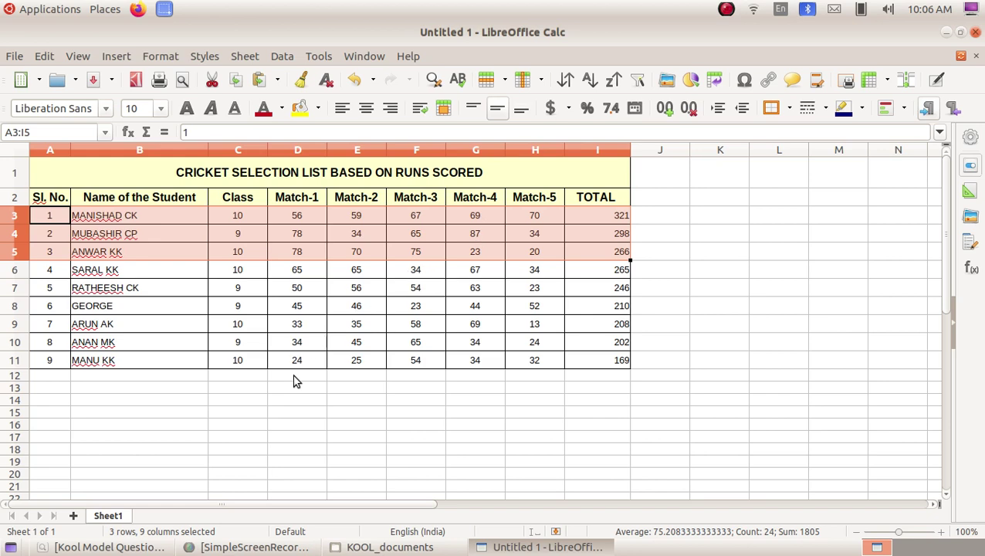
{"action": "left_click", "coordinate": [108, 546]}
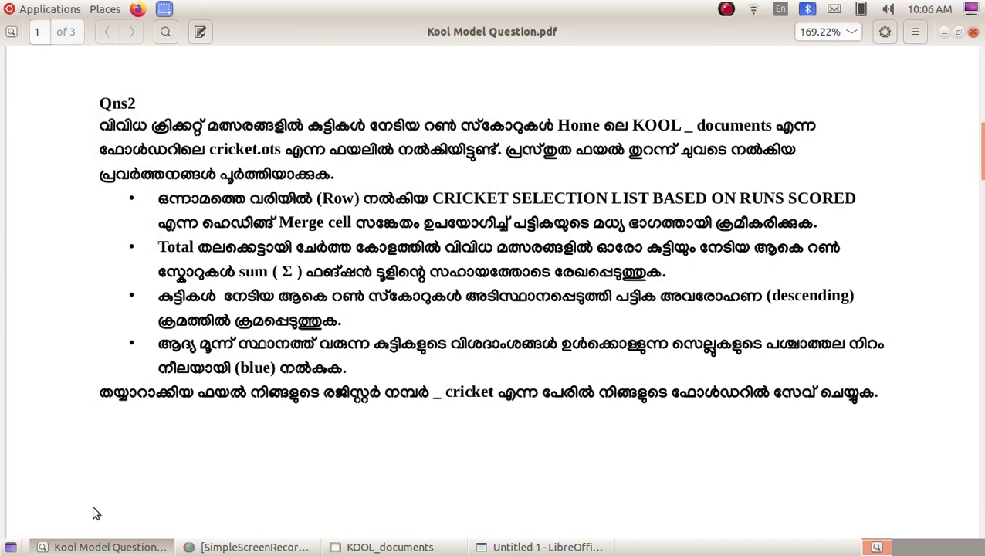
{"action": "key", "text": "alt+Tab"}
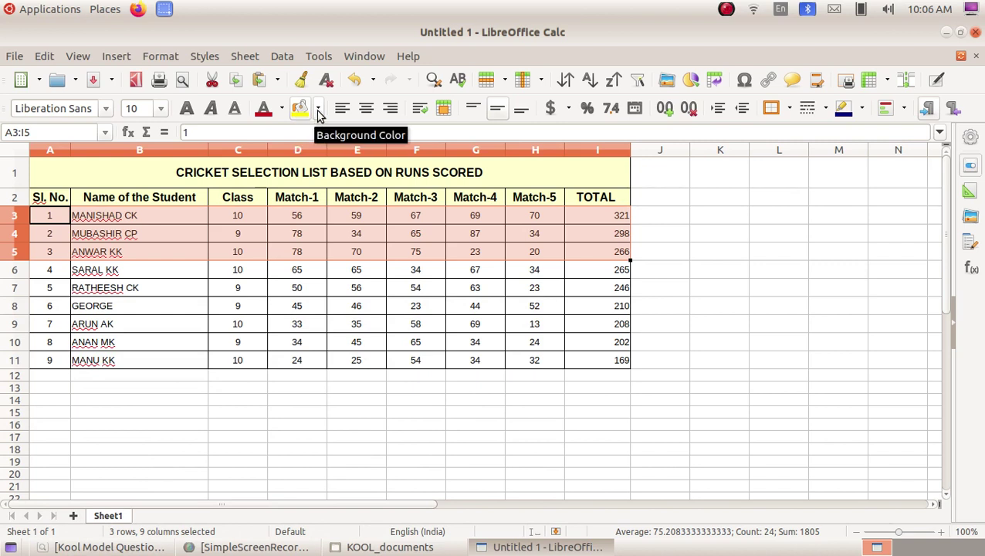
{"action": "left_click", "coordinate": [318, 110]}
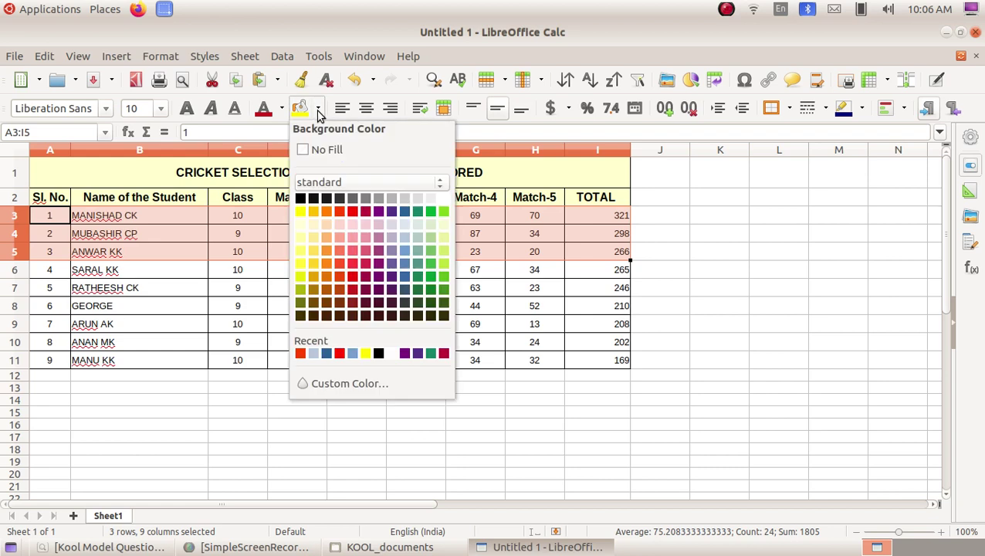
{"action": "left_click", "coordinate": [405, 239]}
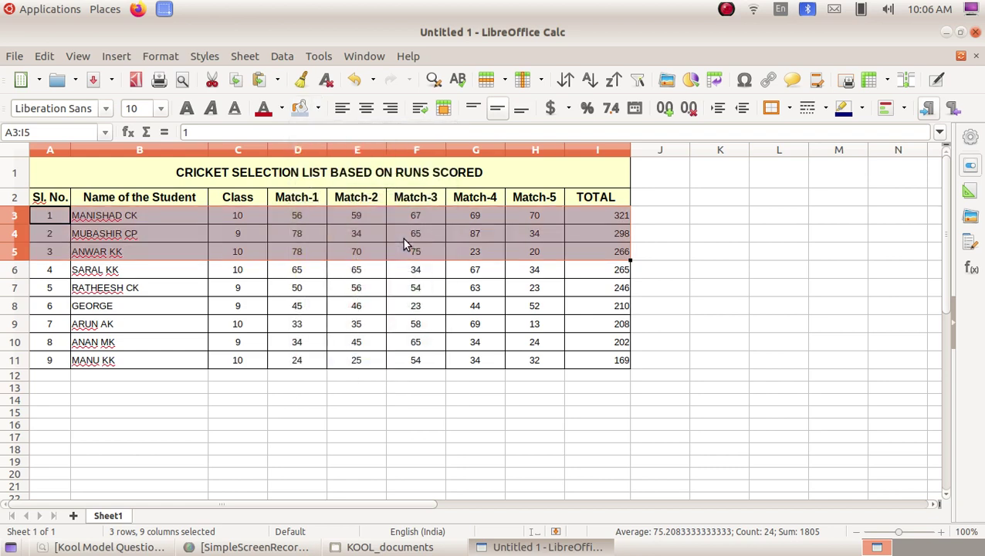
{"action": "left_click", "coordinate": [718, 286]}
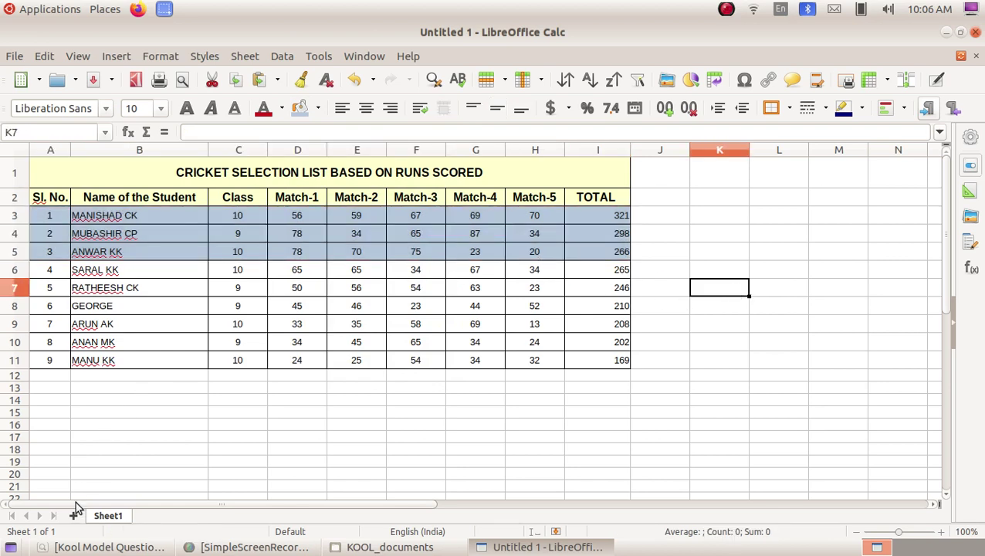
- Check the saving task in the question PDF and start saving the spreadsheet, naming it with the register number followed by _cricket
{"action": "left_click", "coordinate": [110, 547]}
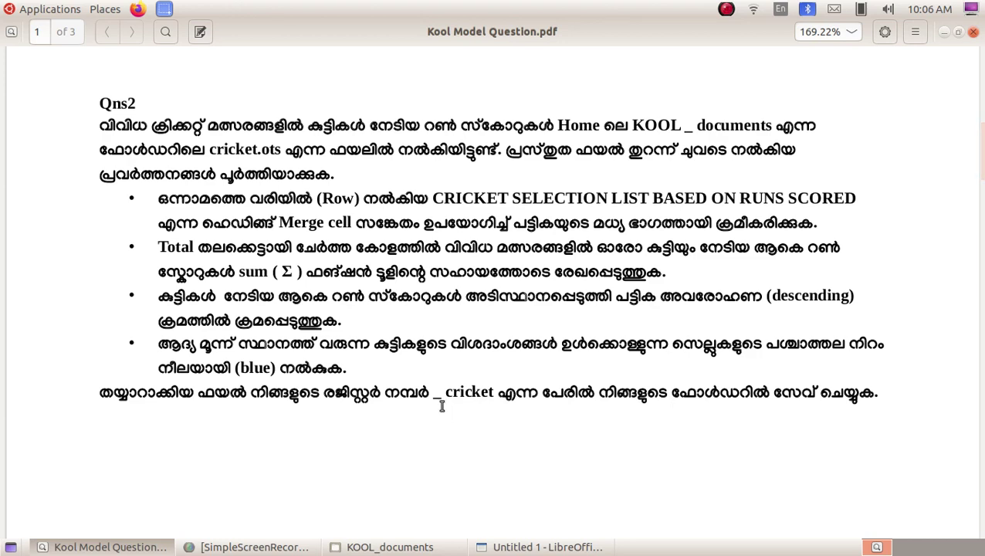
{"action": "left_click", "coordinate": [121, 547]}
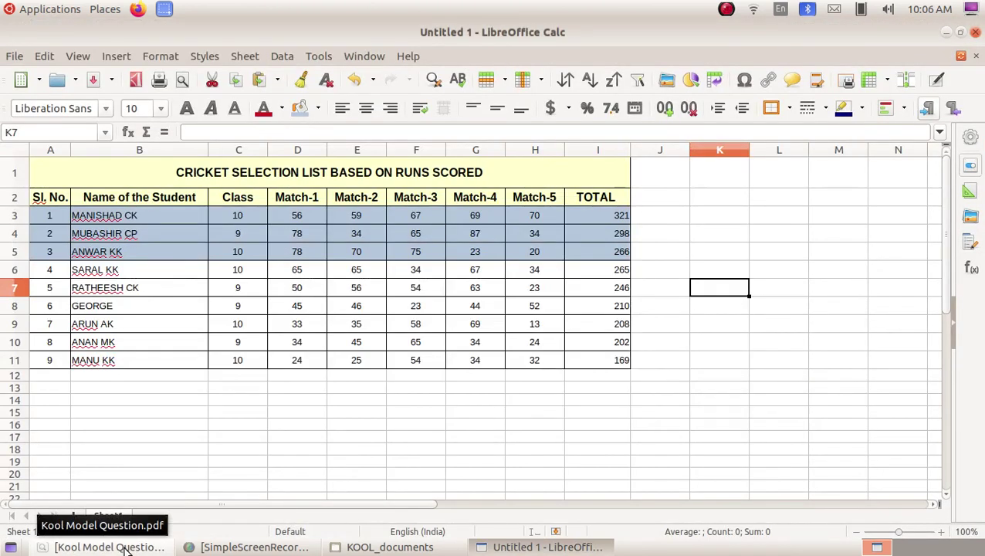
{"action": "left_click", "coordinate": [13, 56]}
{"action": "left_click", "coordinate": [65, 226]}
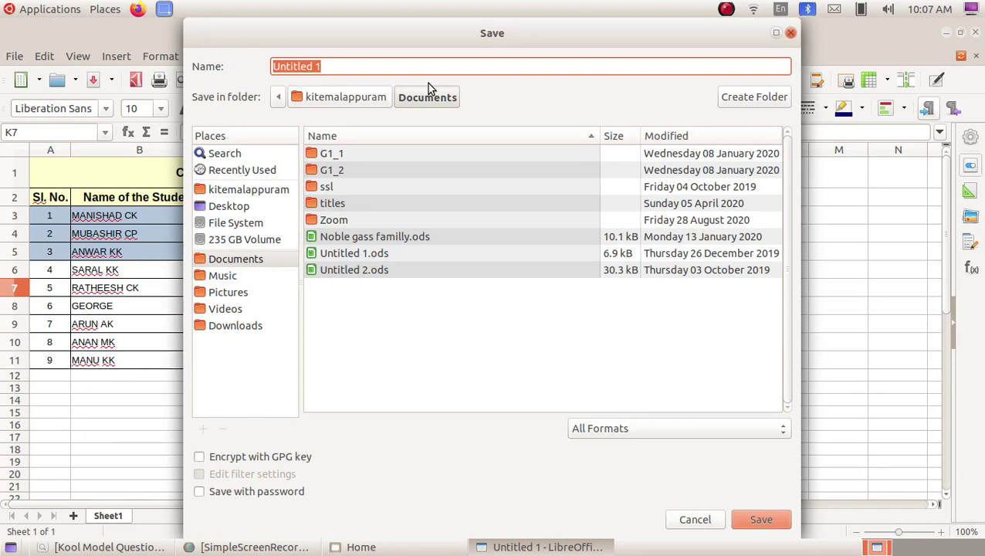
{"action": "type", "text": "2000"}
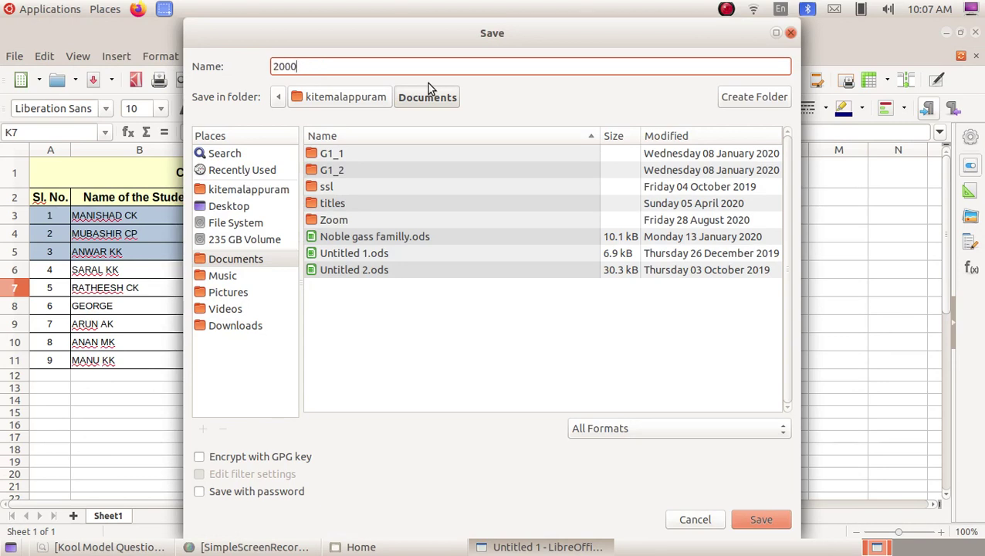
{"action": "type", "text": "145_cricket"}
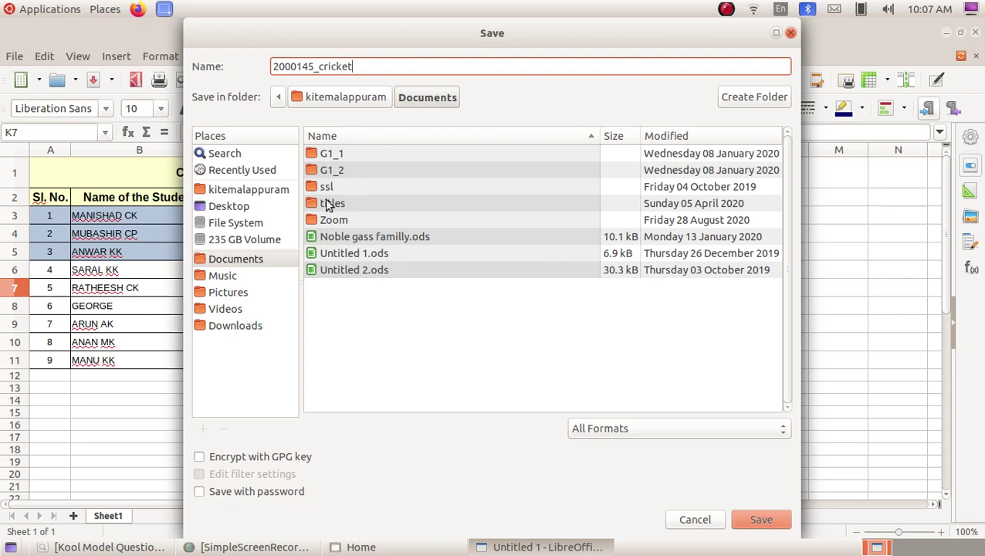
- Choose the register-numbered KOOLfiles folder in the home directory as the location and save the spreadsheet there
{"action": "left_click", "coordinate": [249, 190]}
{"action": "scroll", "coordinate": [369, 245], "scroll_direction": "down", "scroll_amount": 10}
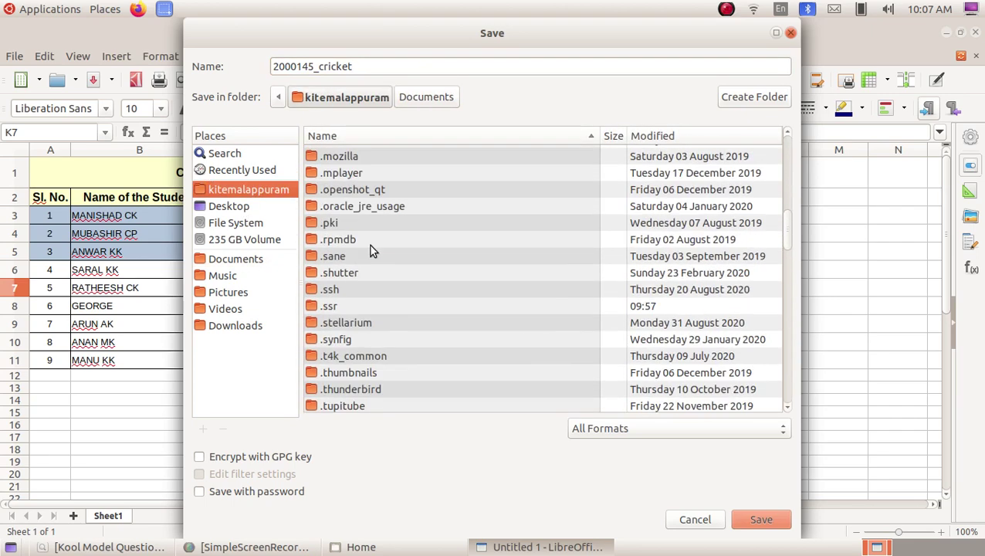
{"action": "scroll", "coordinate": [370, 247], "scroll_direction": "down", "scroll_amount": 5}
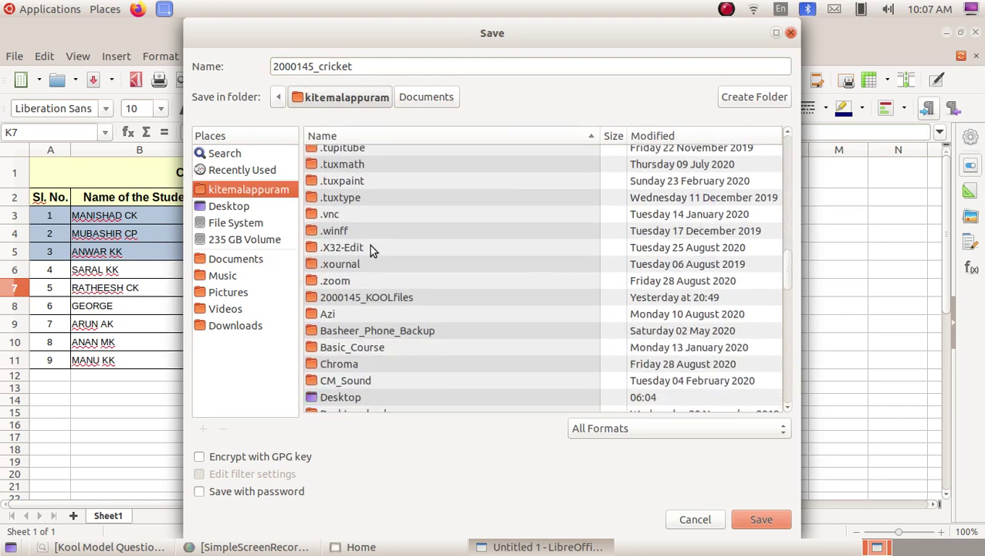
{"action": "double_click", "coordinate": [378, 299]}
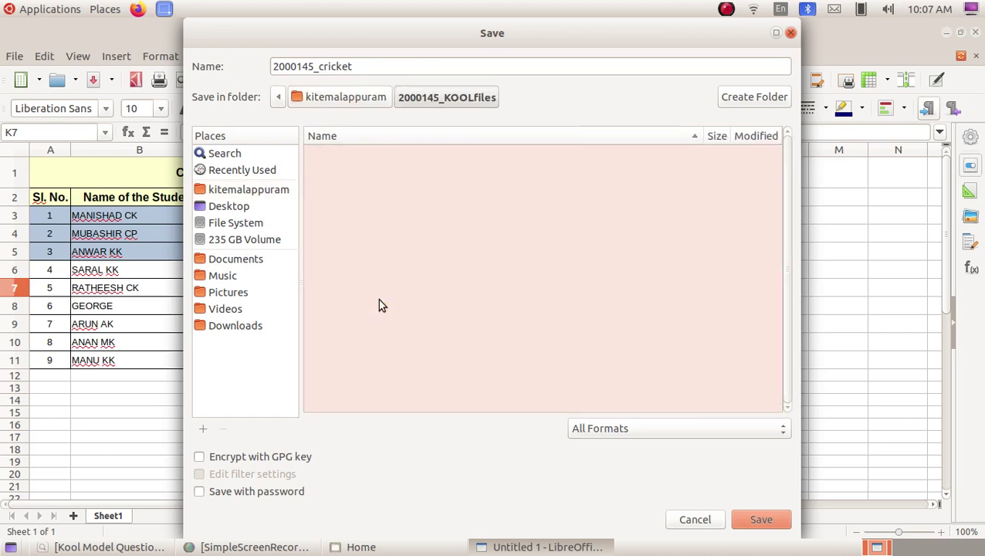
{"action": "left_click", "coordinate": [759, 519]}
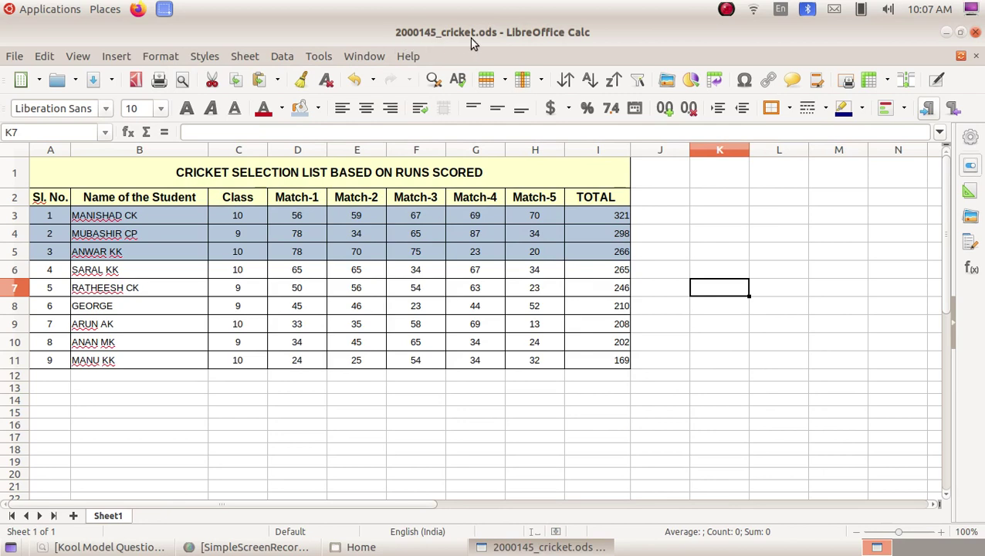
- Minimize the open windows and open the register-numbered KOOLfiles folder from Home to check for the saved cricket file
{"action": "left_click", "coordinate": [946, 33]}
{"action": "left_click", "coordinate": [942, 36]}
{"action": "left_click", "coordinate": [65, 107]}
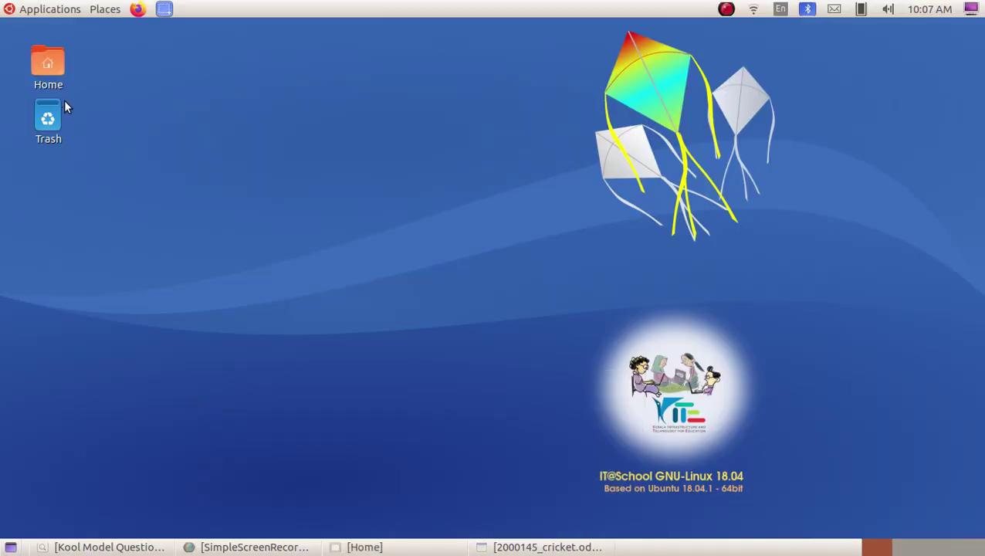
{"action": "double_click", "coordinate": [43, 65]}
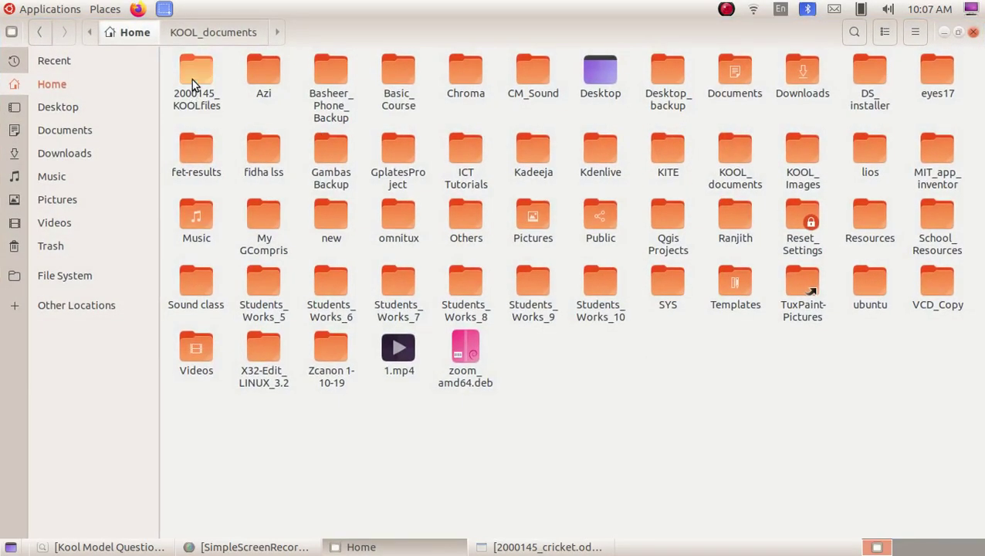
{"action": "double_click", "coordinate": [192, 80]}
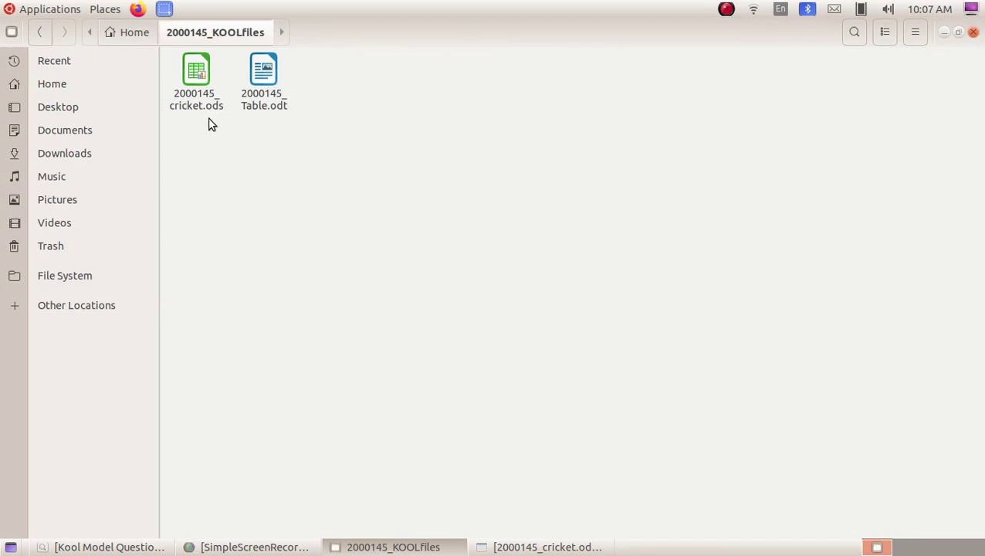